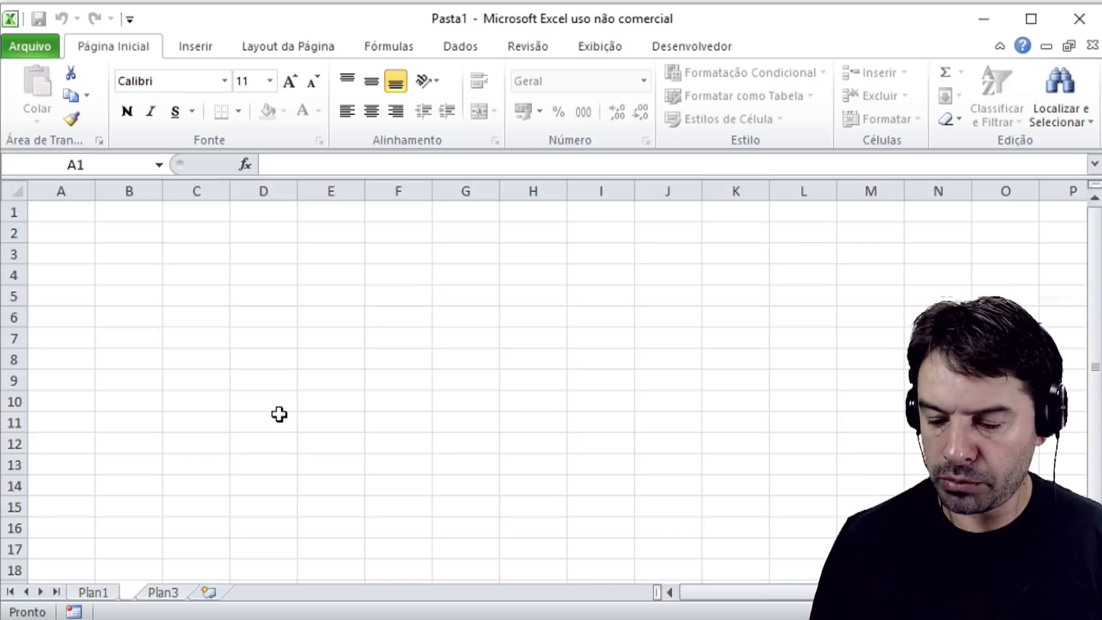
Step: Complete the second sheet's new name as Planilha2
type("2")
key("Return")
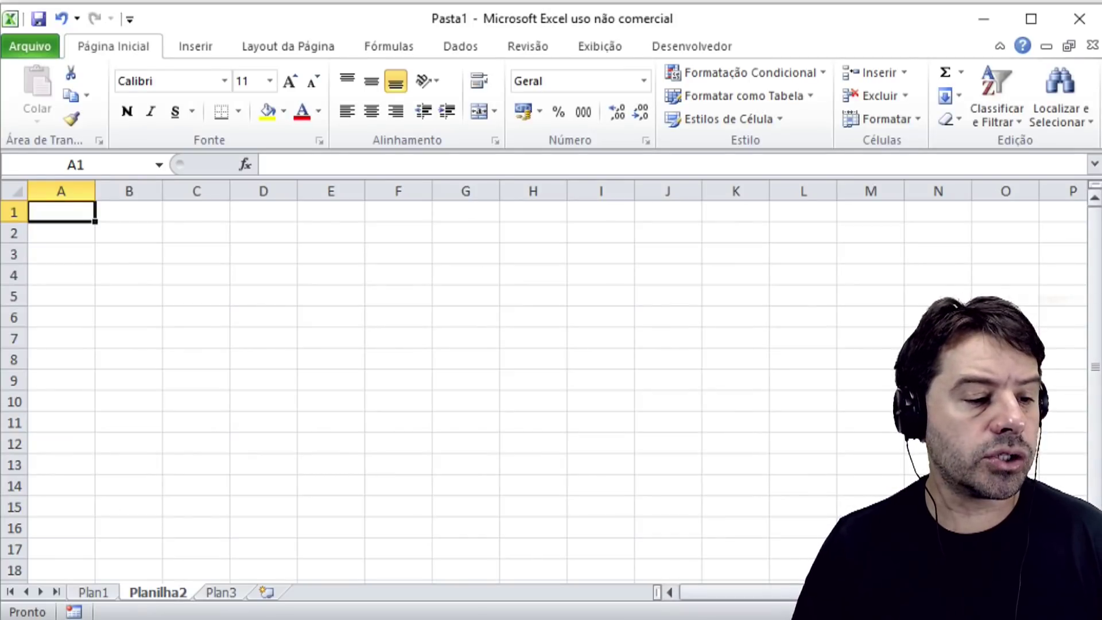
scroll(544, 382, "up", 5)
left_click(1079, 612)
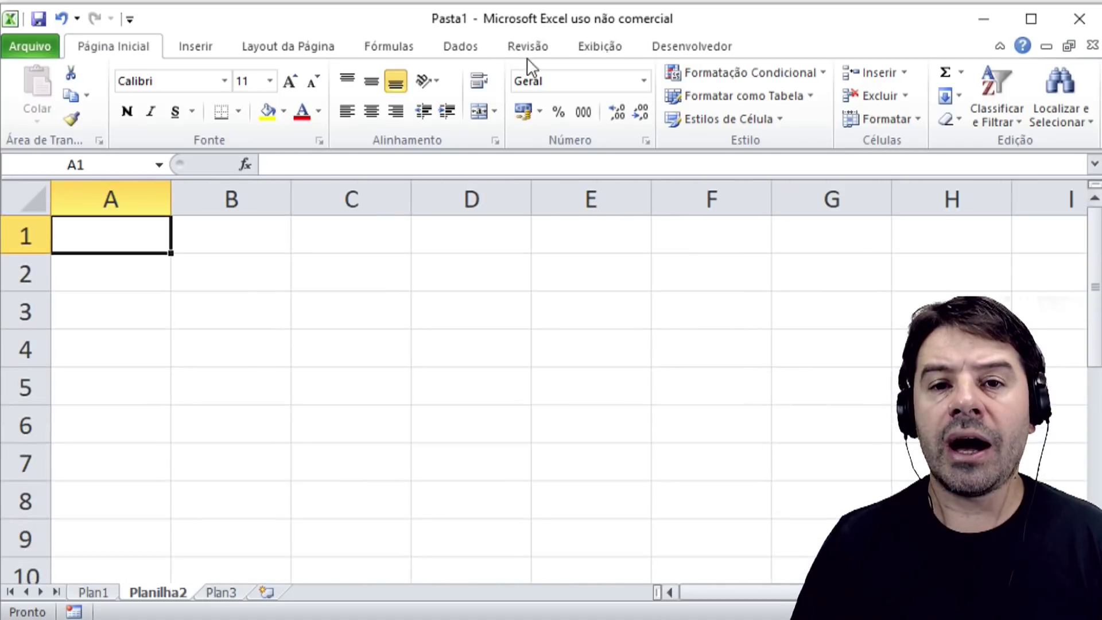
Step: Save the workbook in the Documentos folder as "aulas" in .xlsx format, replacing the existing file
left_click(39, 20)
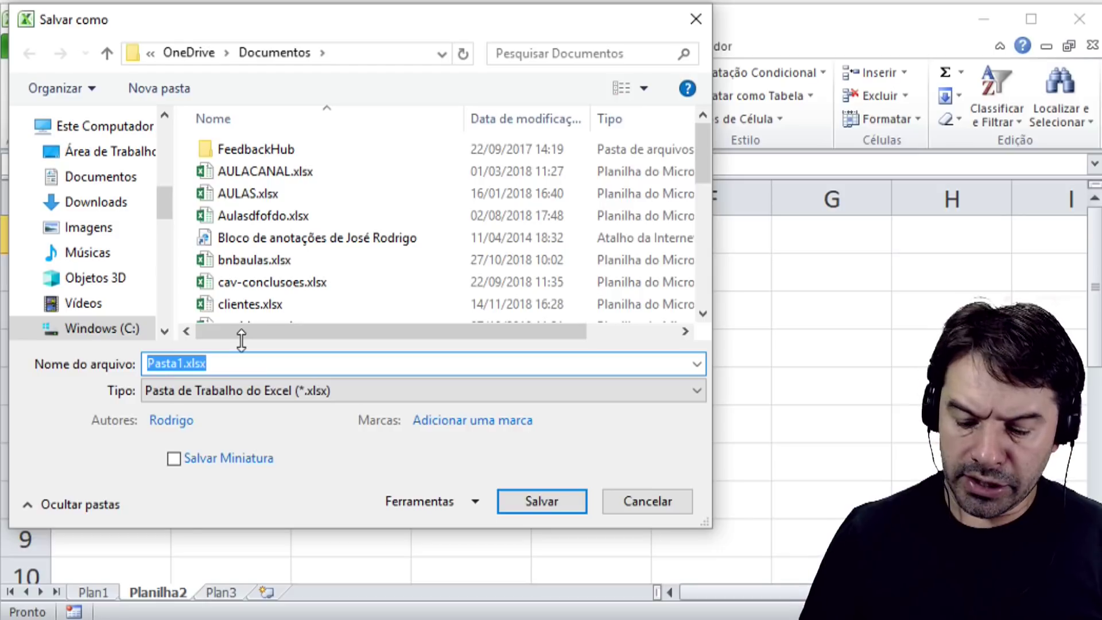
type("aulas.")
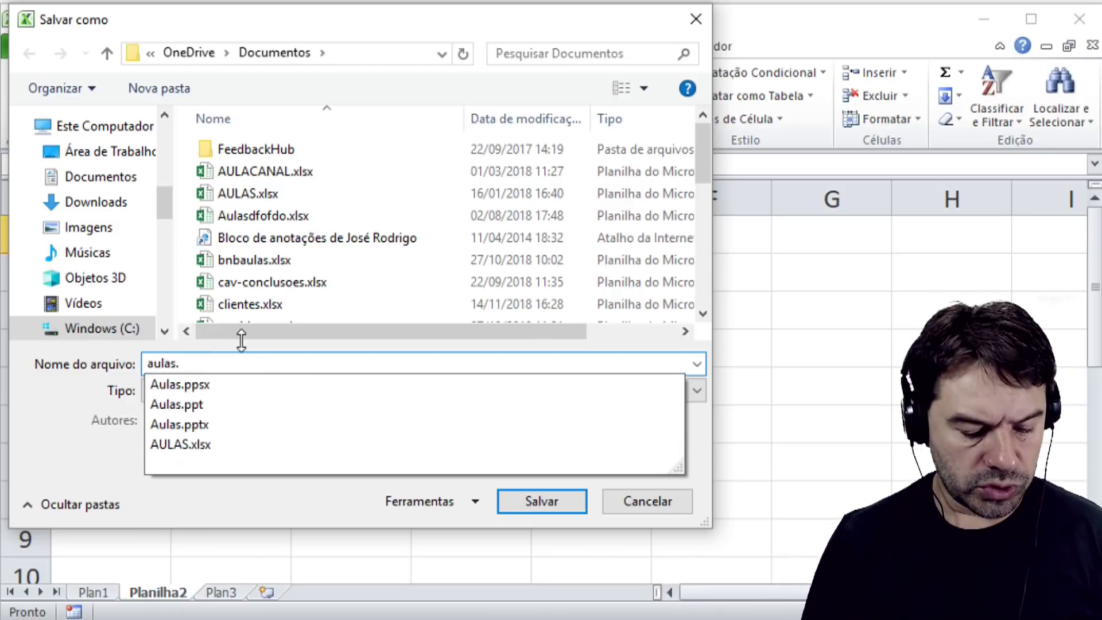
type("xlsx")
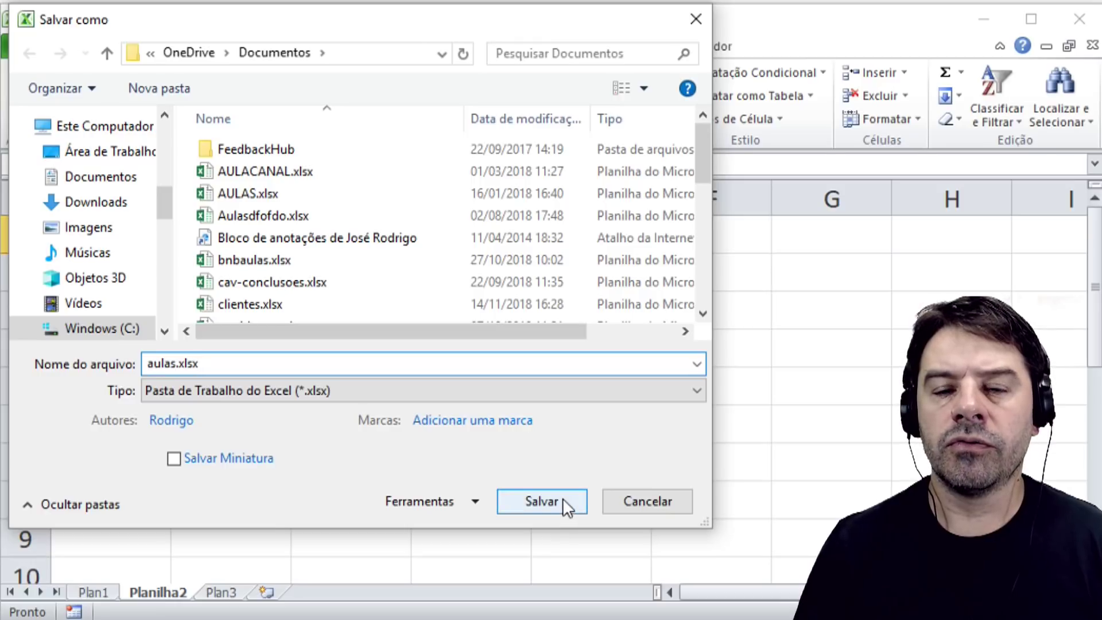
key("BackSpace")
key("BackSpace")
key("BackSpace")
key("BackSpace")
key("BackSpace")
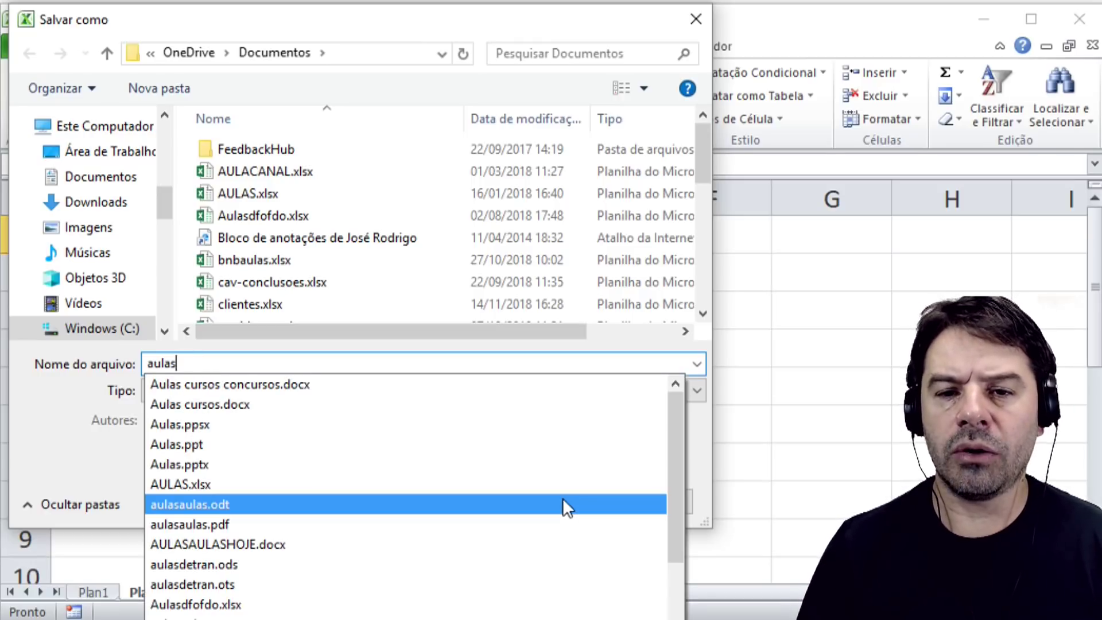
left_click(616, 354)
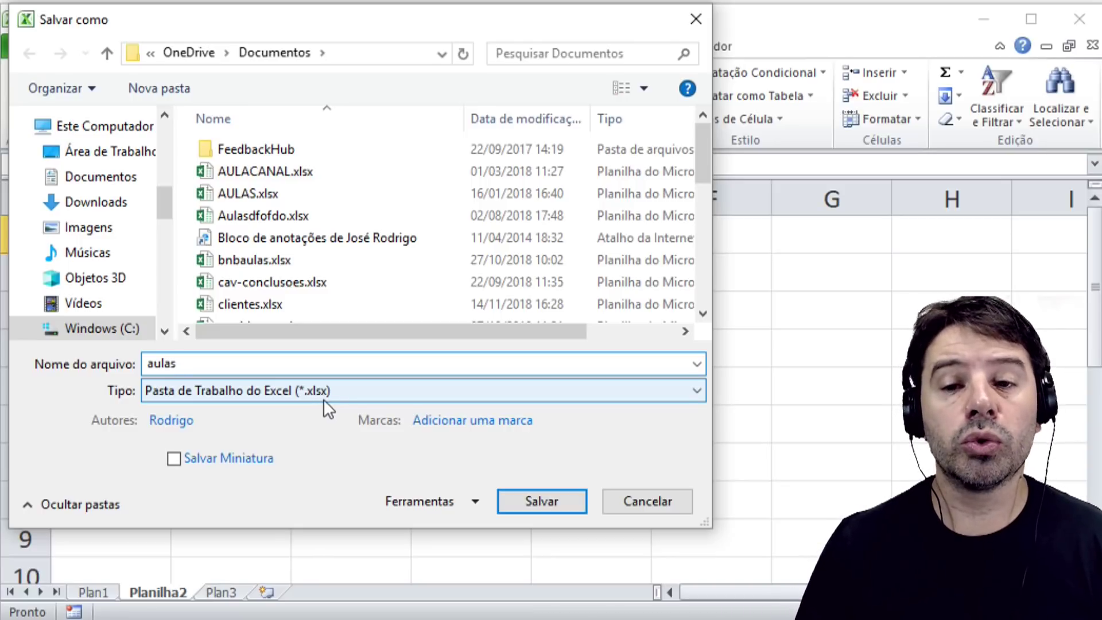
left_click(527, 501)
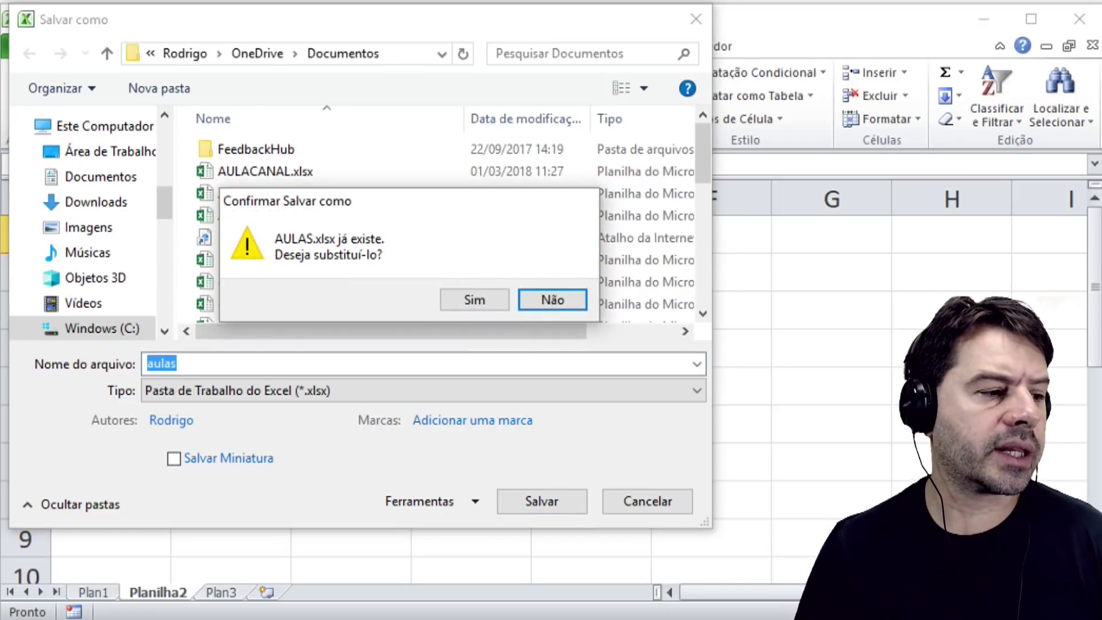
left_click(453, 300)
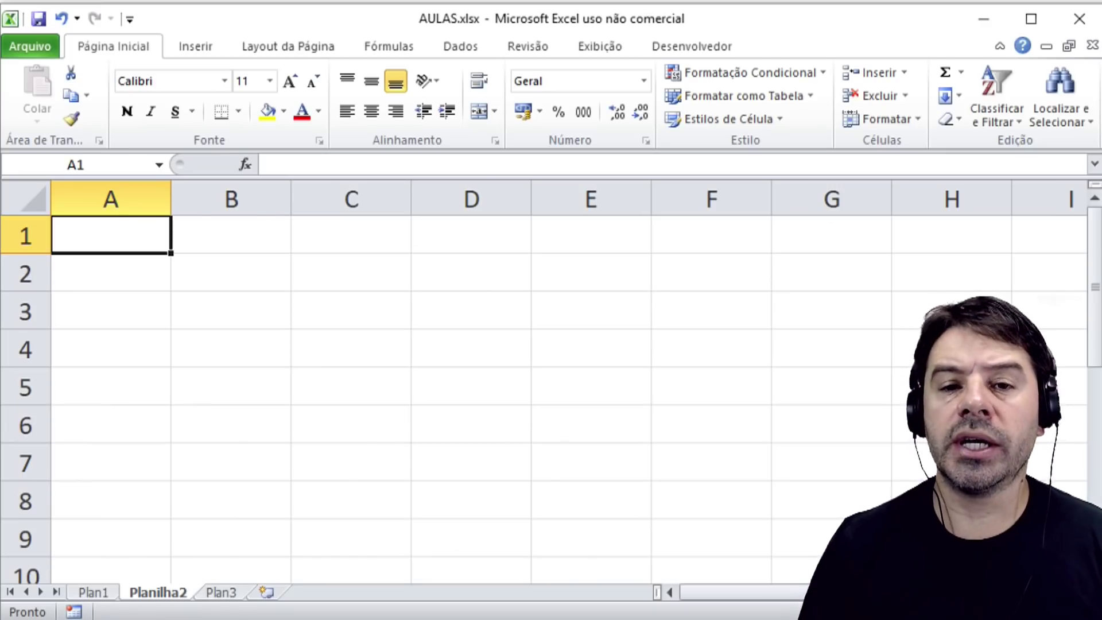
Step: Enter 80 in cell A2 of Planilha2 and save the workbook
key("alt+Tab")
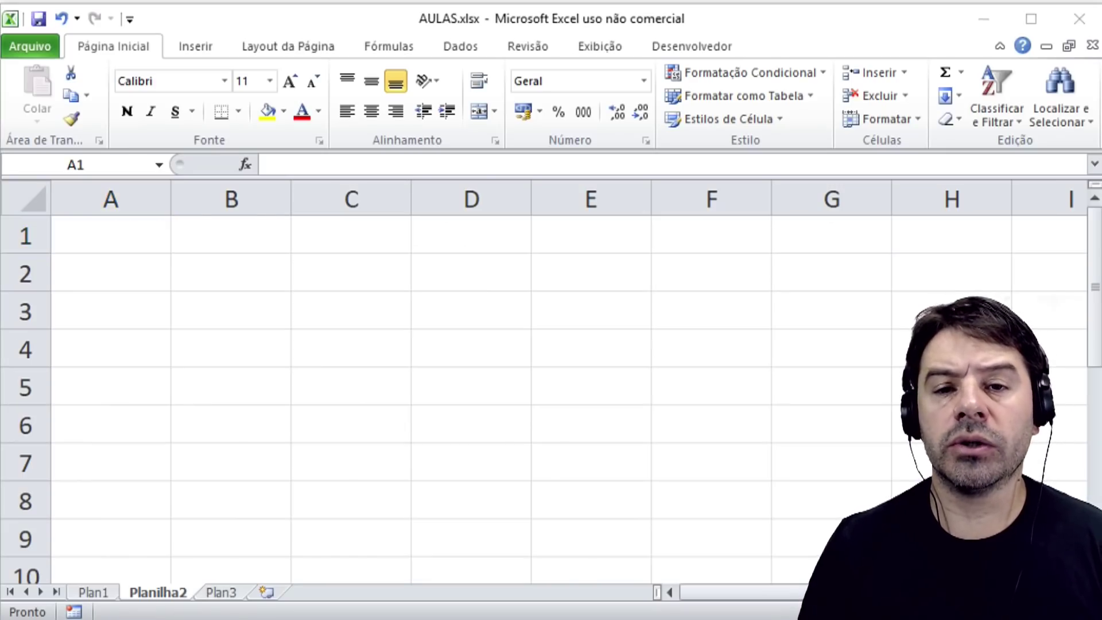
left_click(128, 248)
left_click(127, 271)
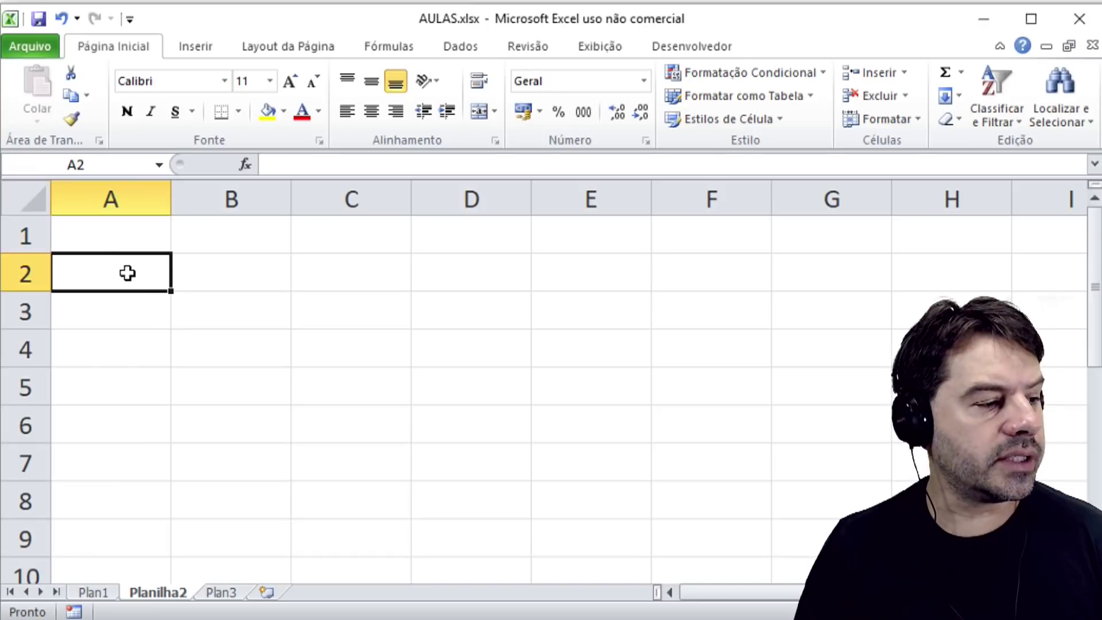
type("80")
key("Return")
key("Up")
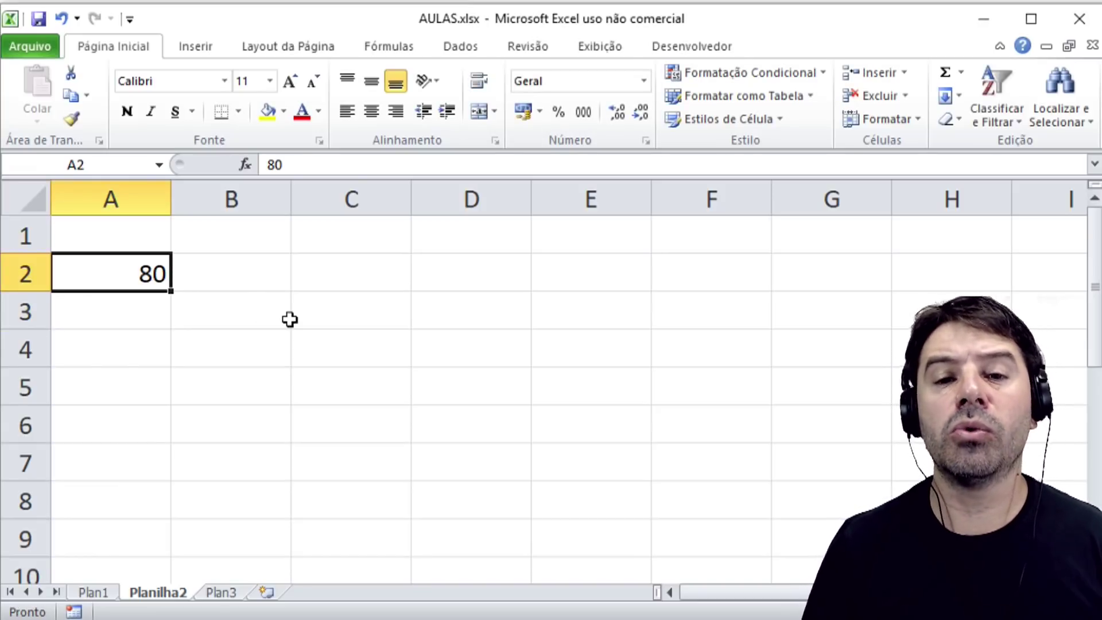
left_click(39, 19)
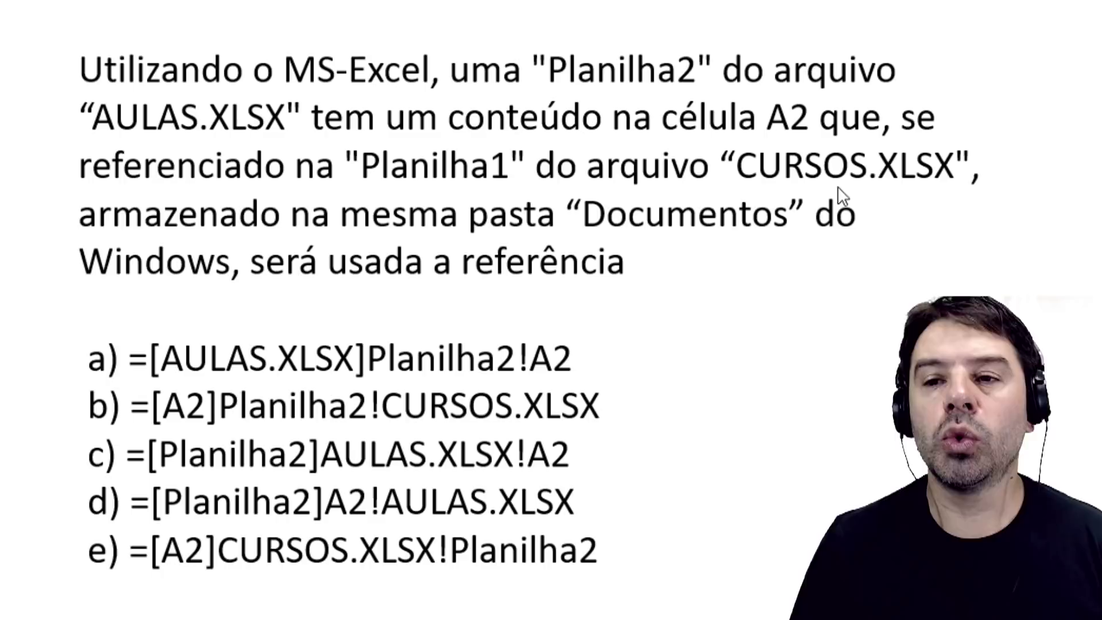
Step: Switch from the question slide back to Excel and create a new blank workbook
key("alt+Tab")
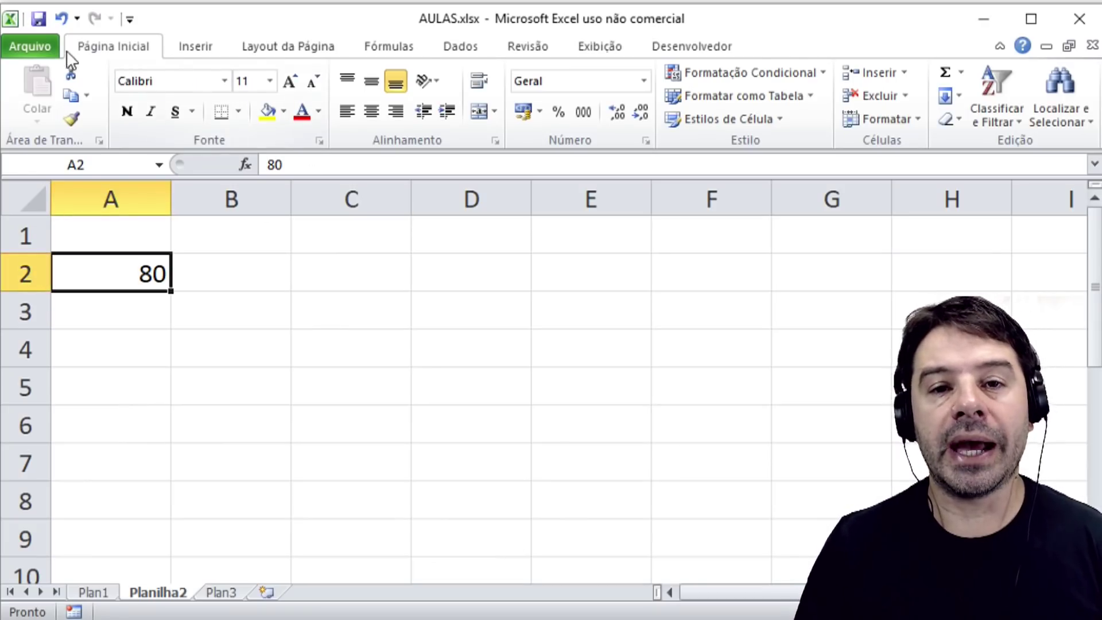
left_click(47, 44)
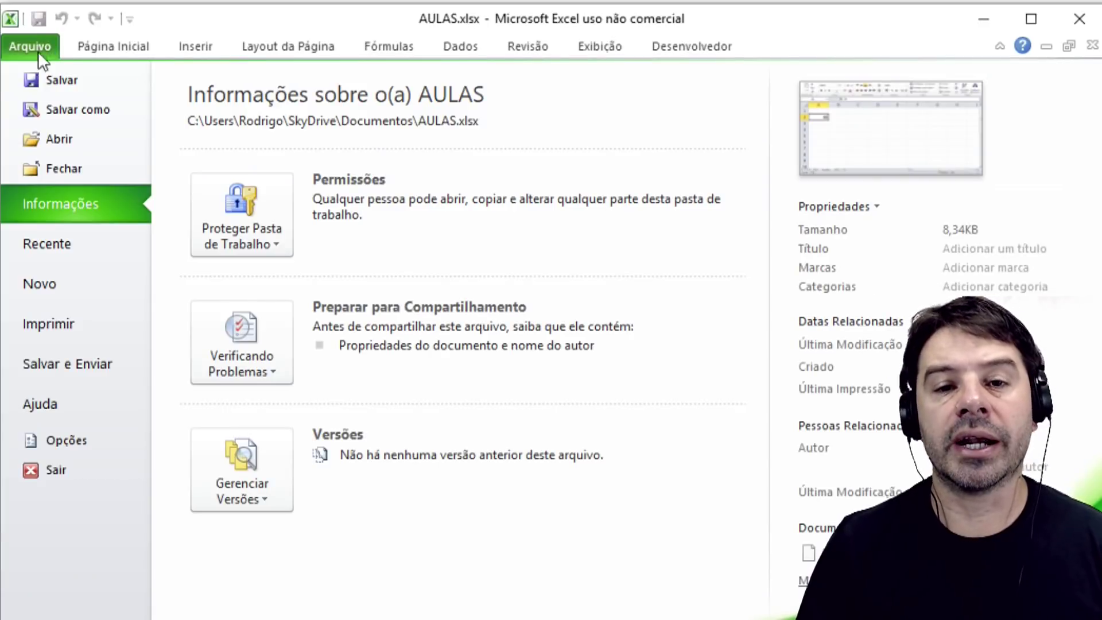
left_click(54, 290)
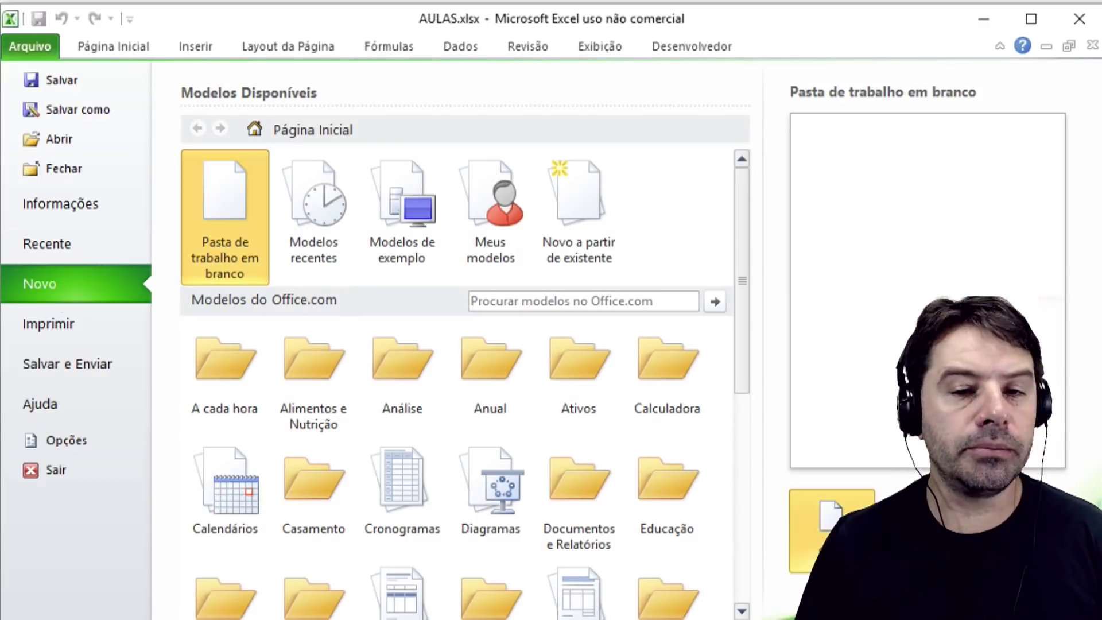
left_click(803, 506)
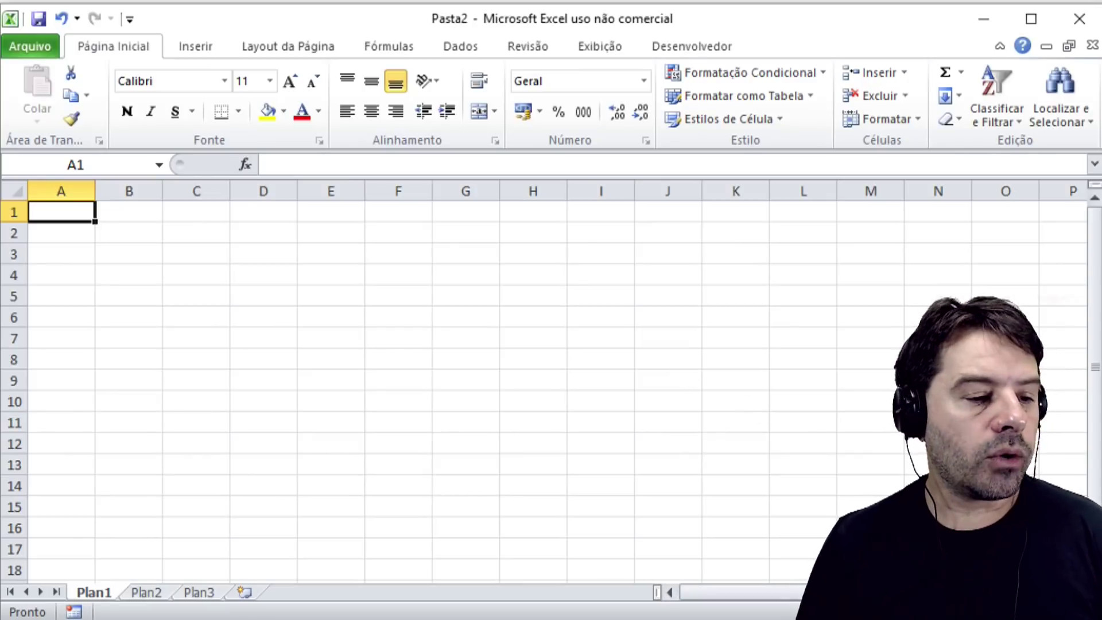
Step: Save the new workbook in the Documentos folder as CURSOS in .xlsx format
left_click_drag(1007, 612, 1031, 612)
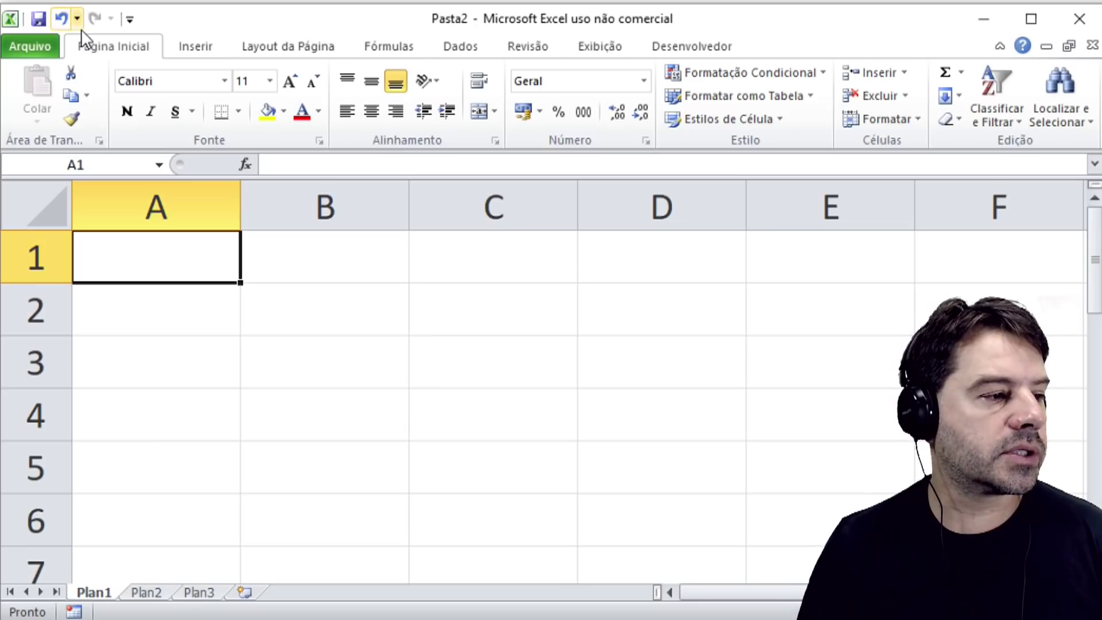
key("F12")
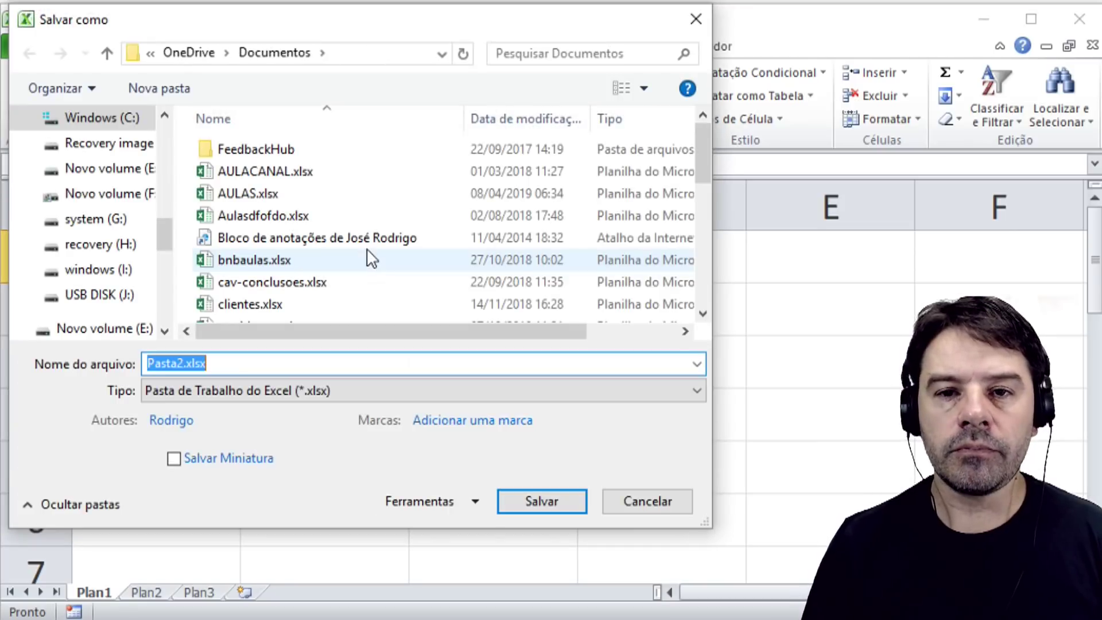
type("CURSOS")
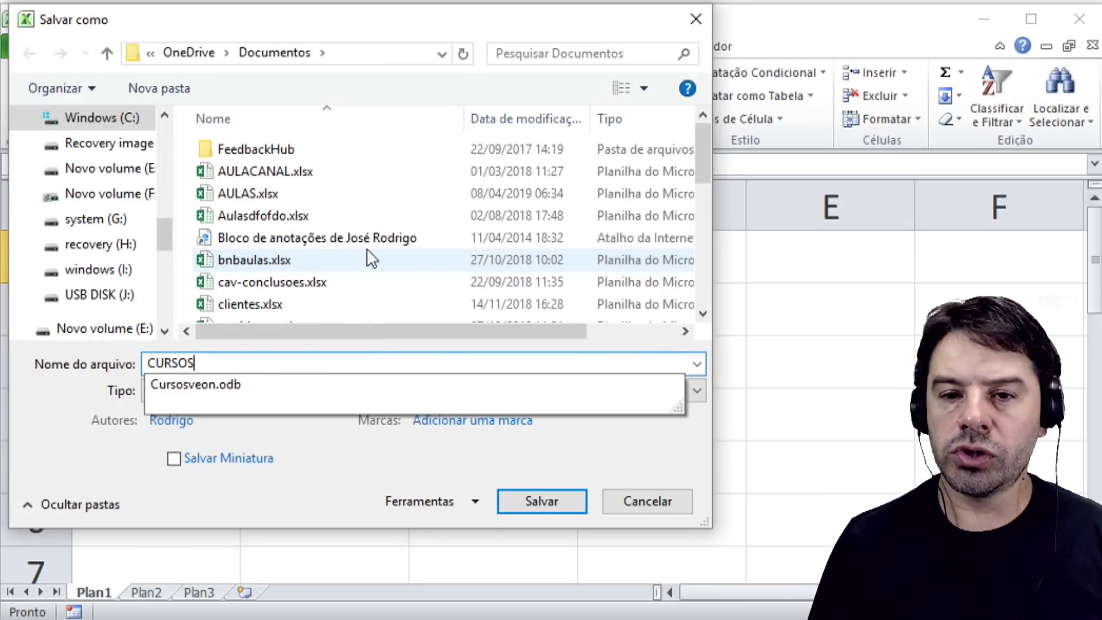
left_click(61, 395)
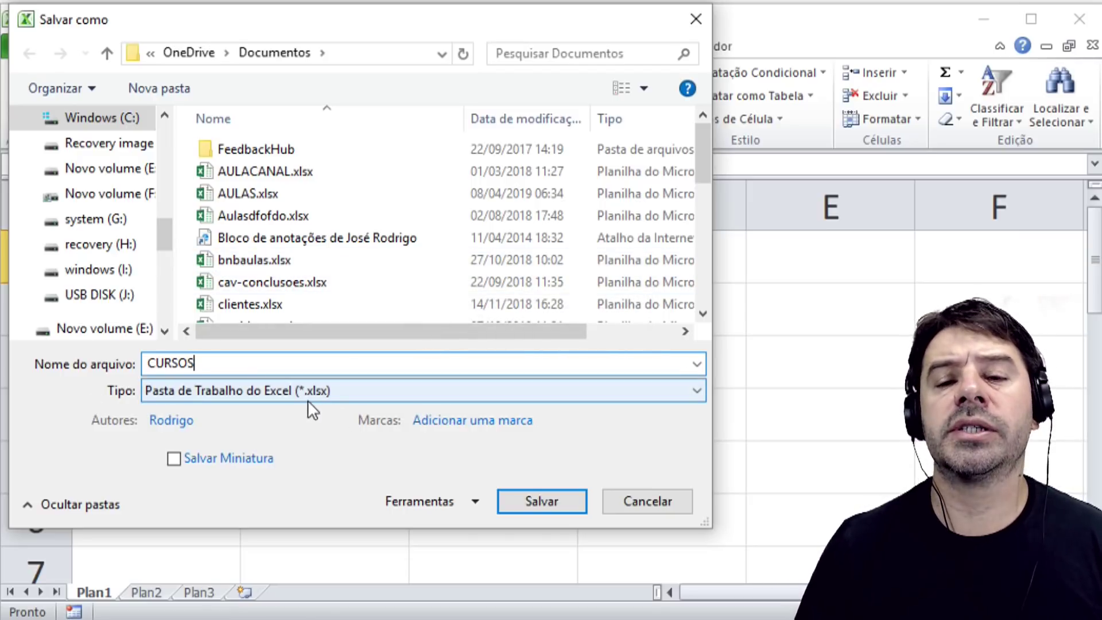
left_click(544, 500)
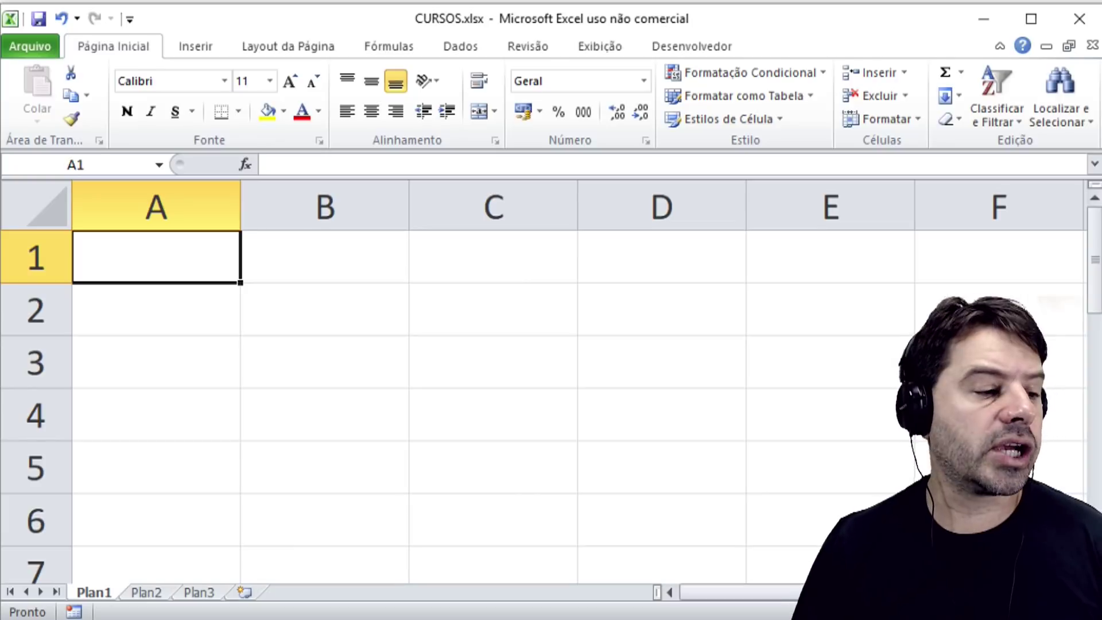
Step: Rename the sheet Plan1 of the CURSOS workbook as Planilha1
right_click(94, 592)
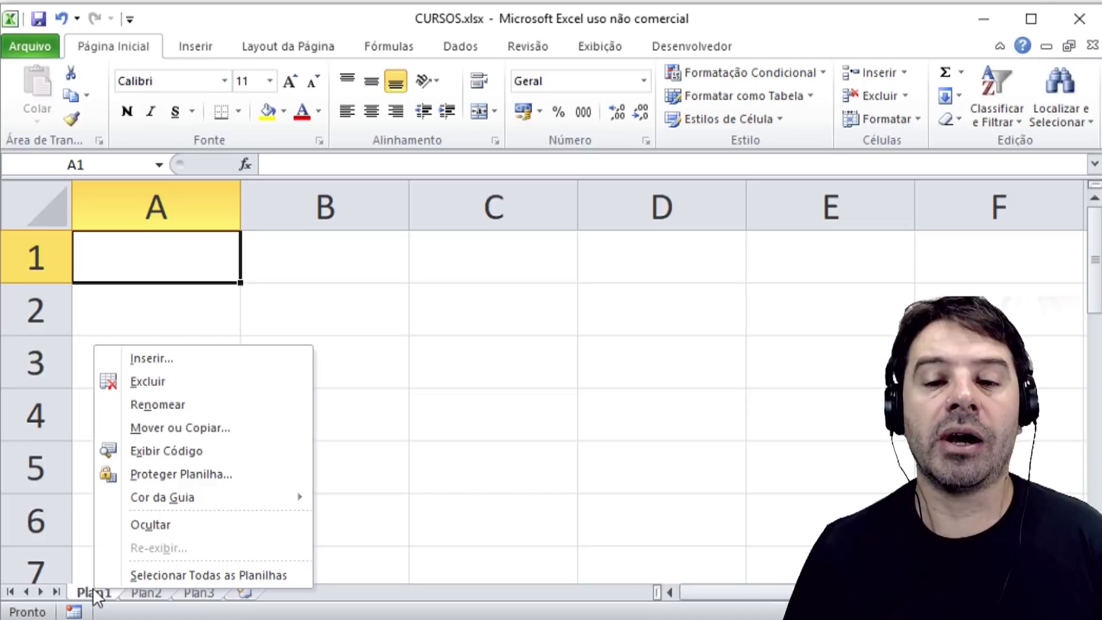
left_click(180, 404)
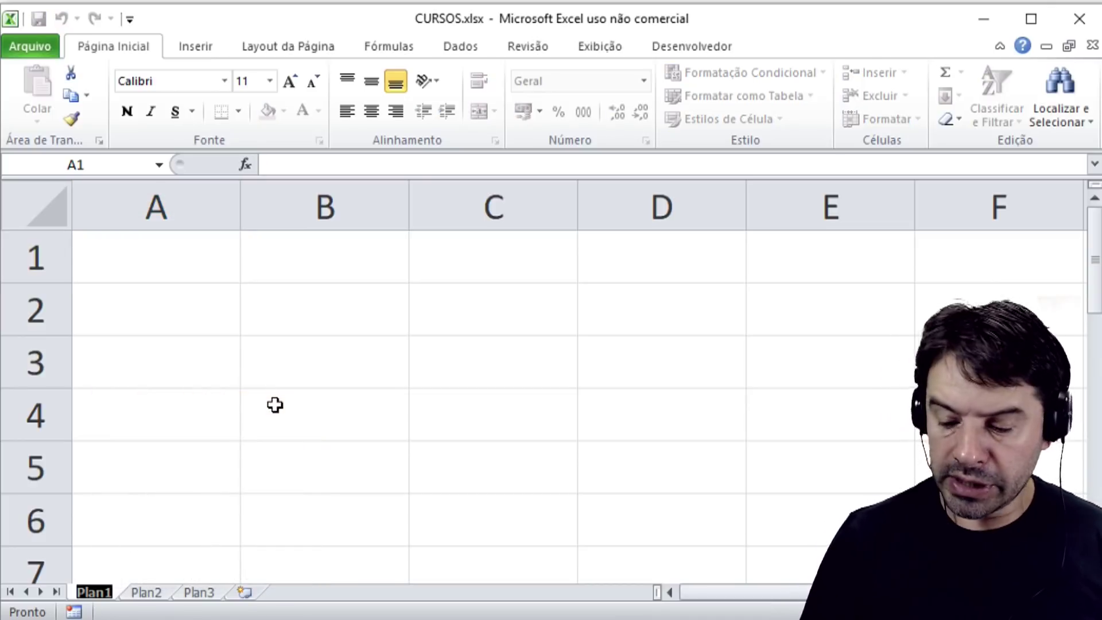
type("Planilha")
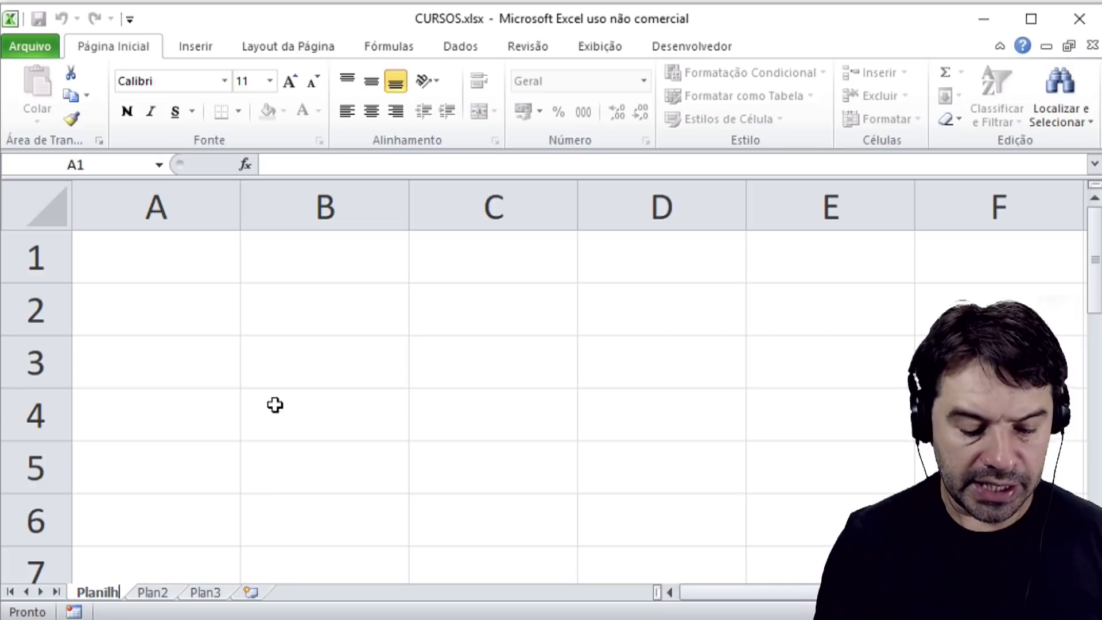
type("1")
key("Return")
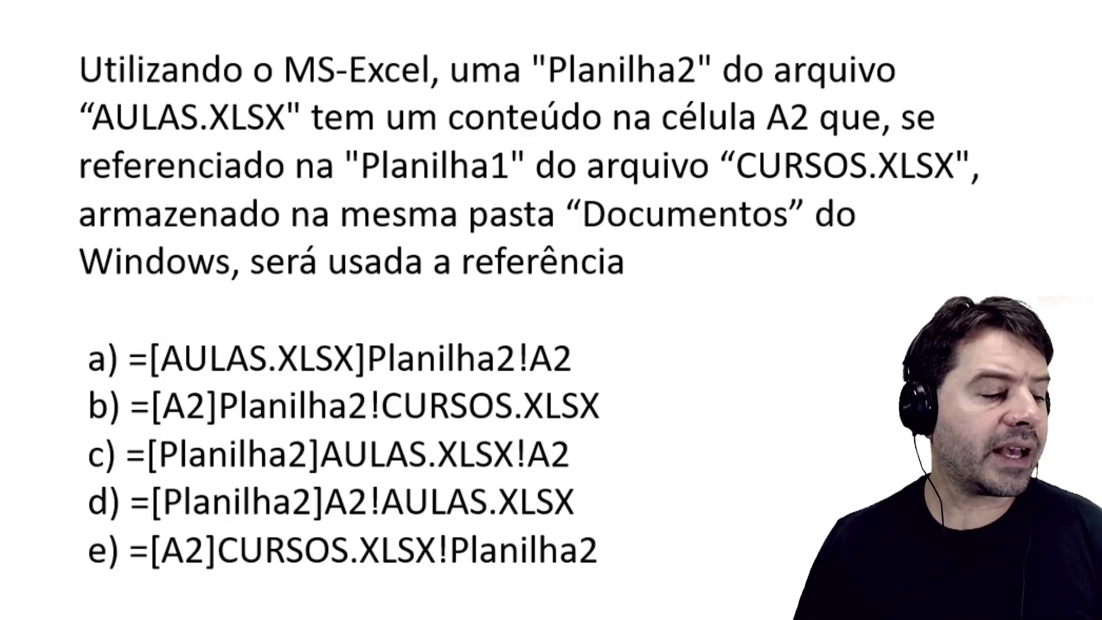
Step: Switch back to Excel and enter the formula =[AULAS.XLSX]Planilha2!A2 in cell A1 of Planilha1 in CURSOS.xlsx
key("alt+Tab")
left_click(344, 319)
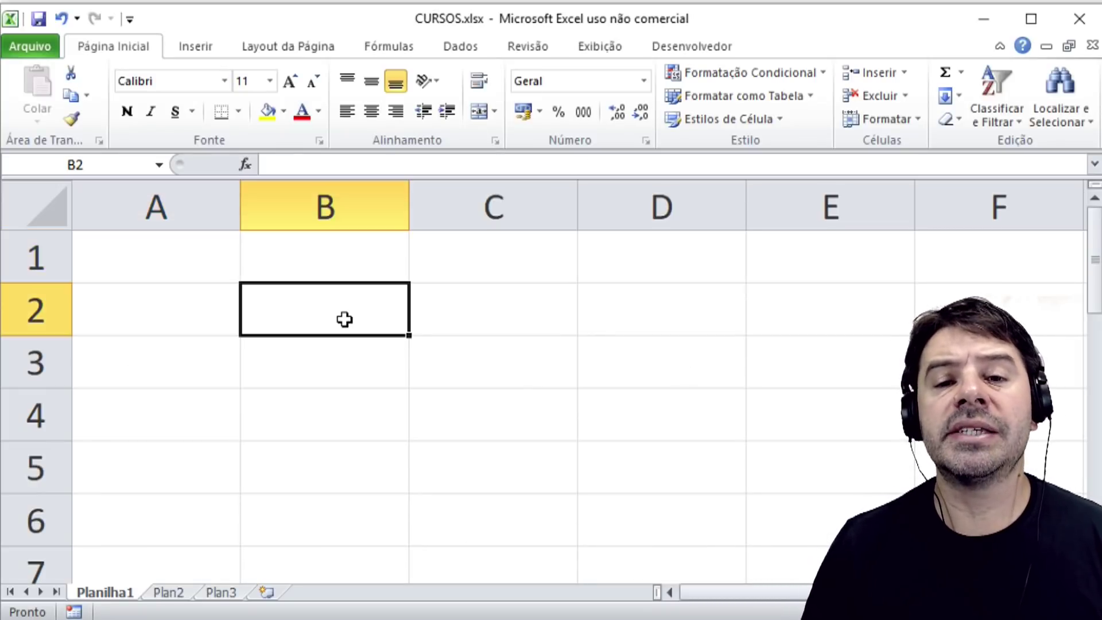
left_click(229, 320)
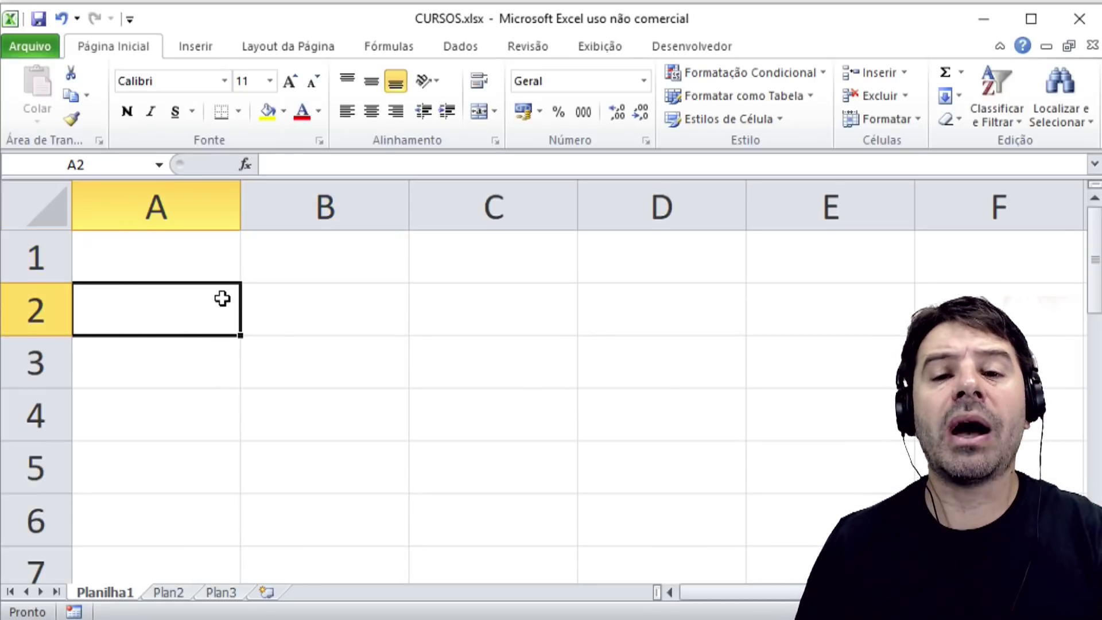
left_click(216, 268)
type("=")
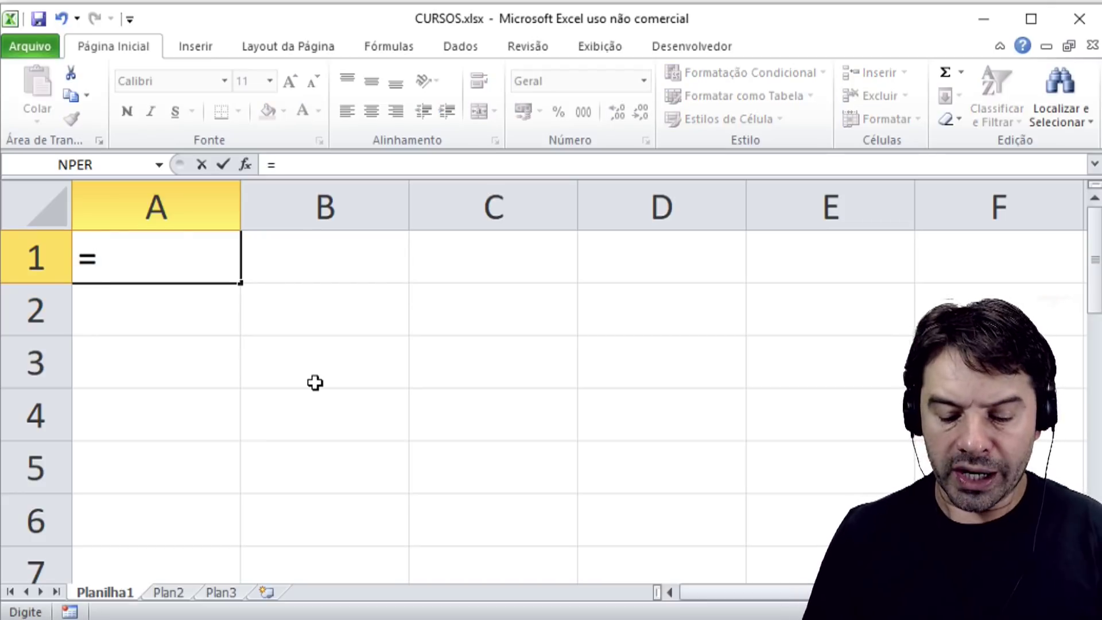
type("[")
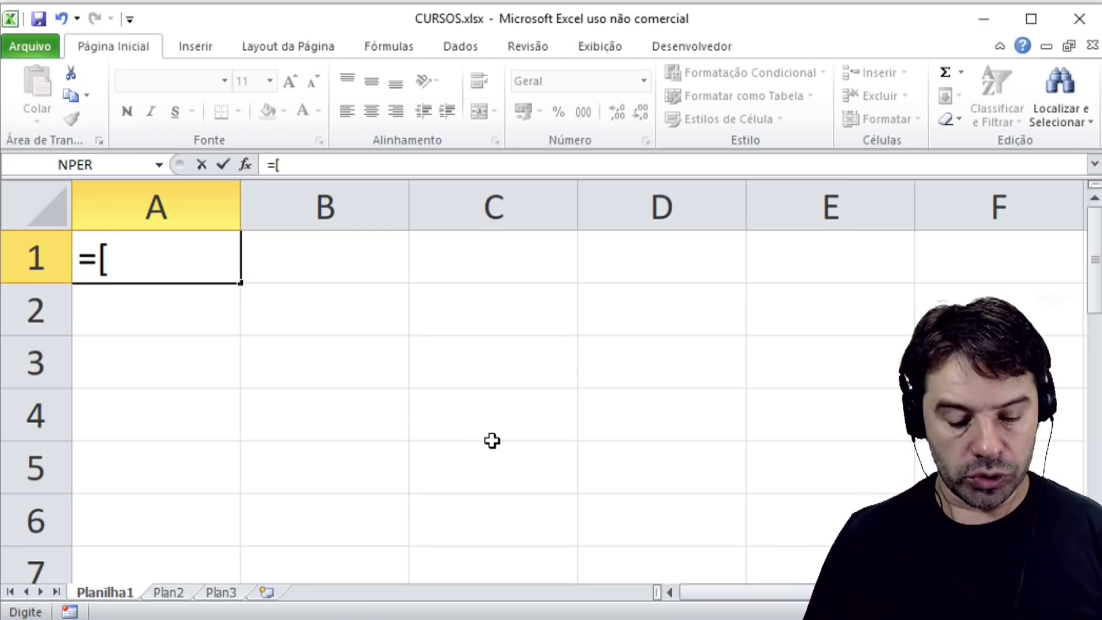
type("AU")
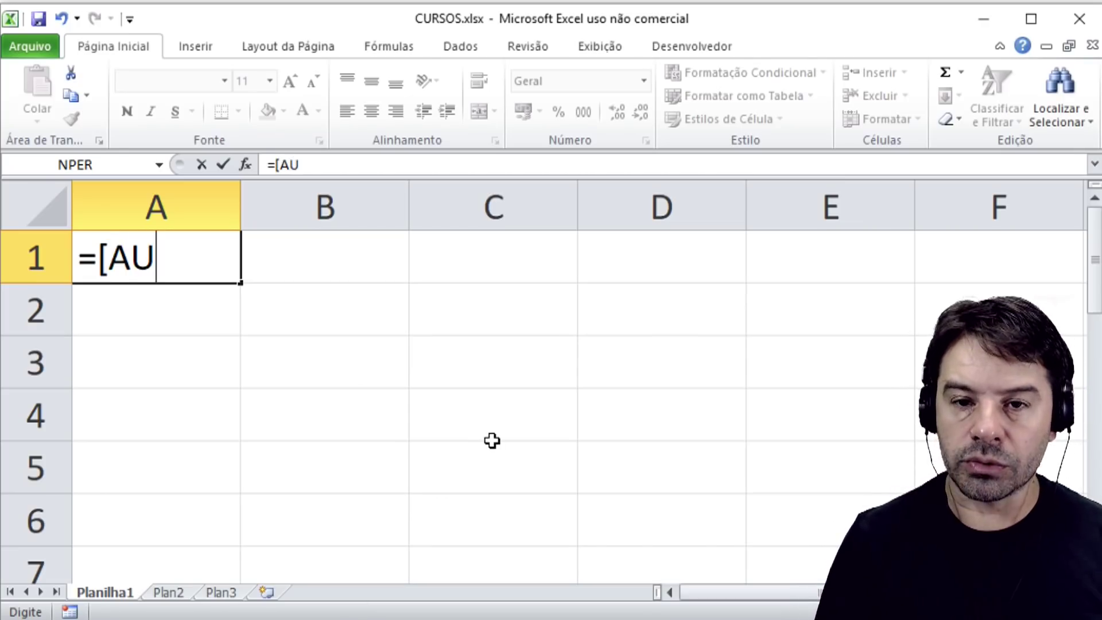
type("LAS.XLSX")
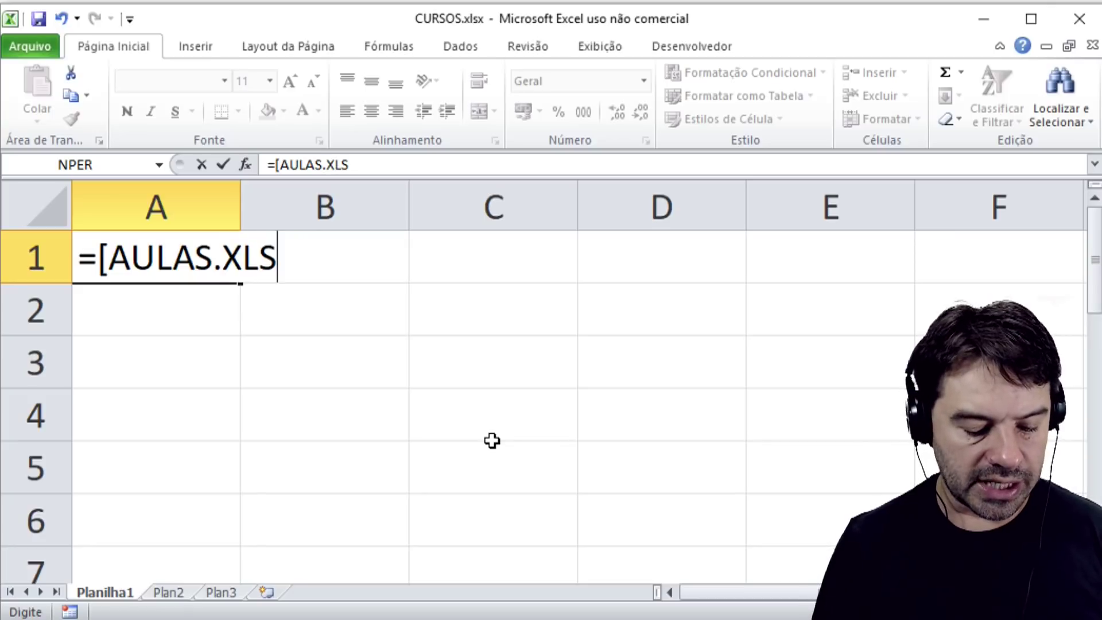
type("]")
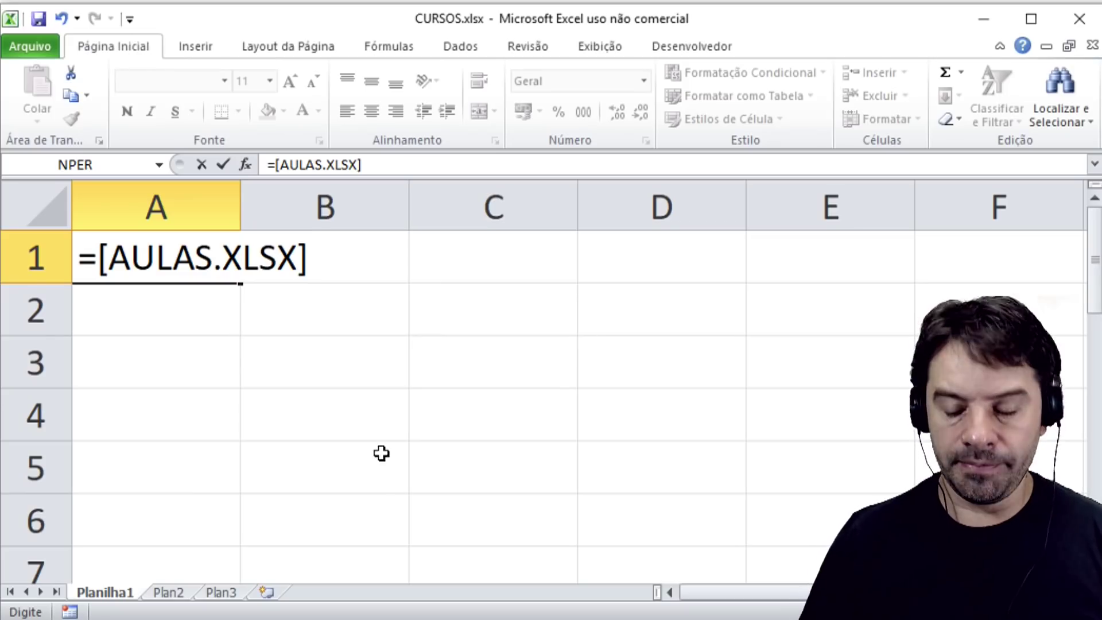
type("Planil")
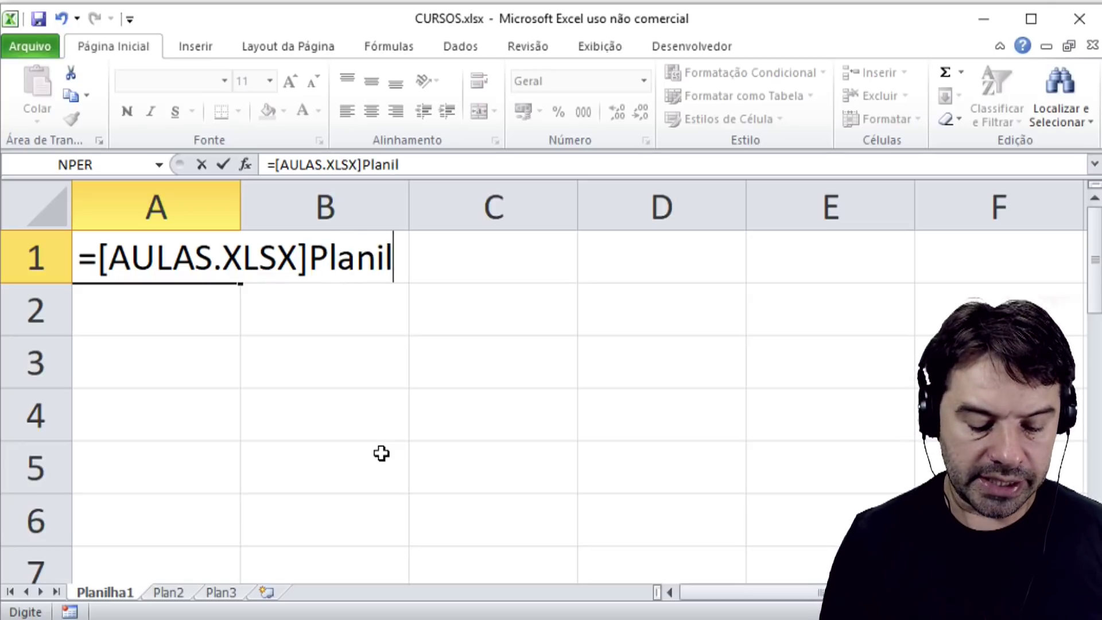
type("ha2")
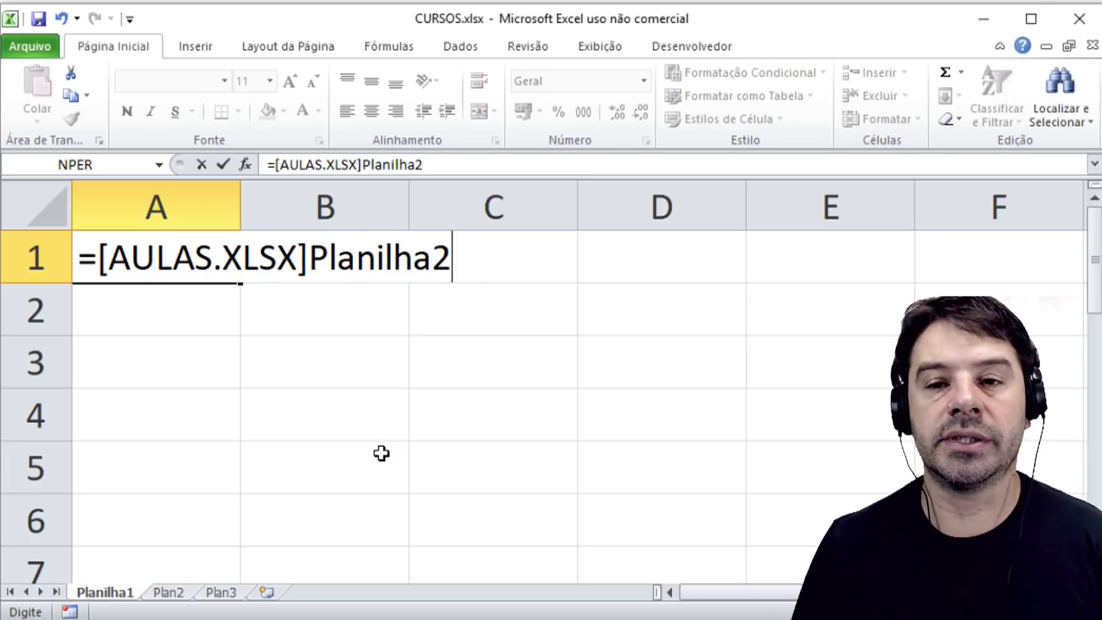
type("!")
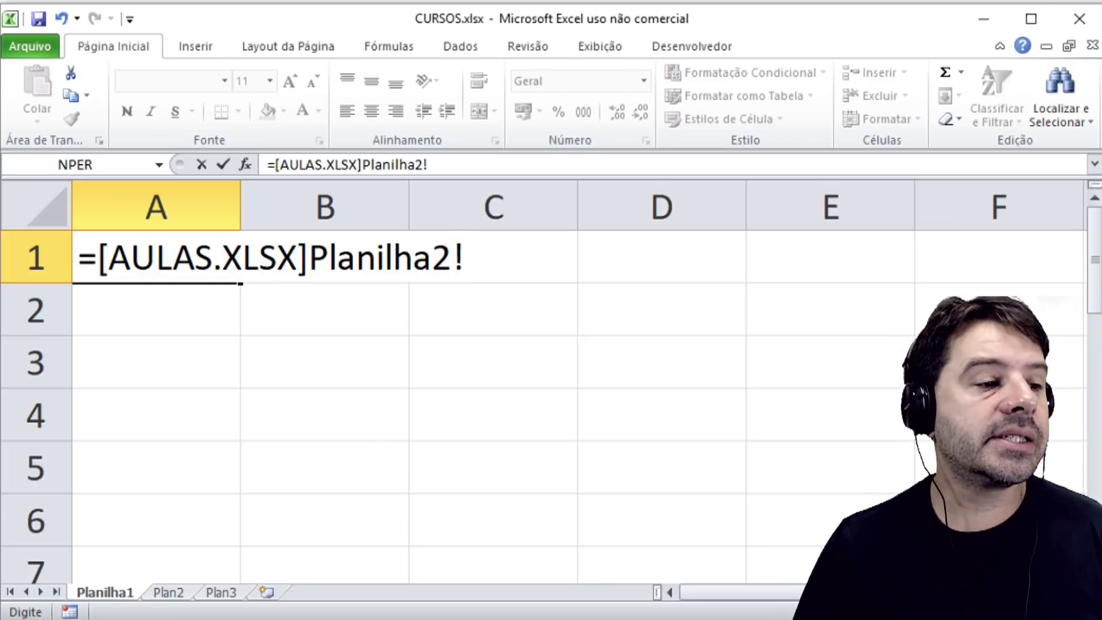
left_click(469, 1)
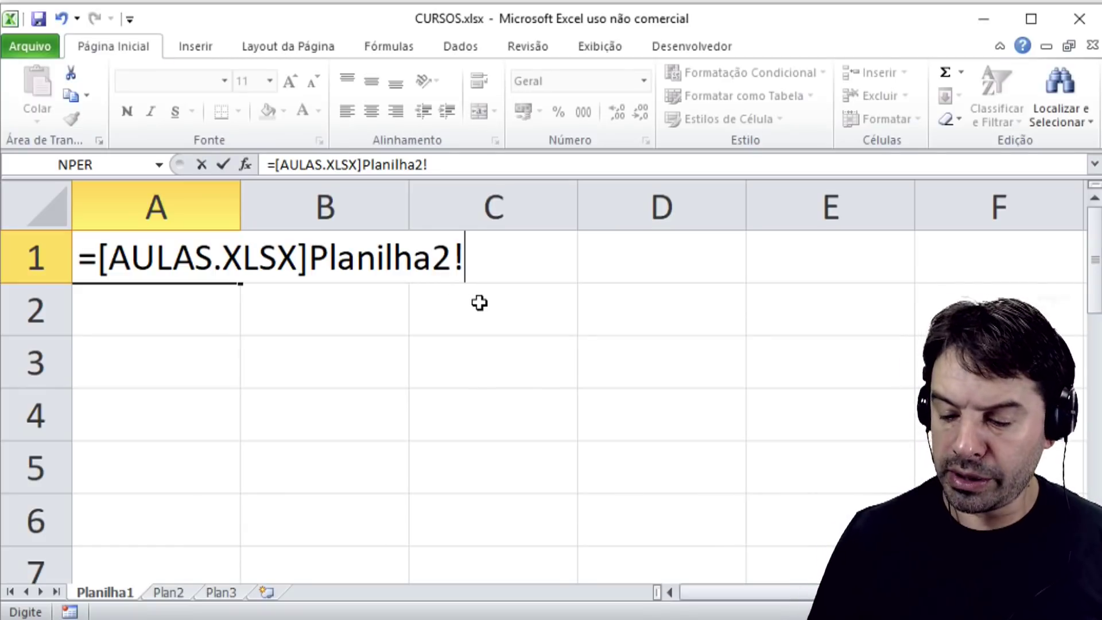
type("A2")
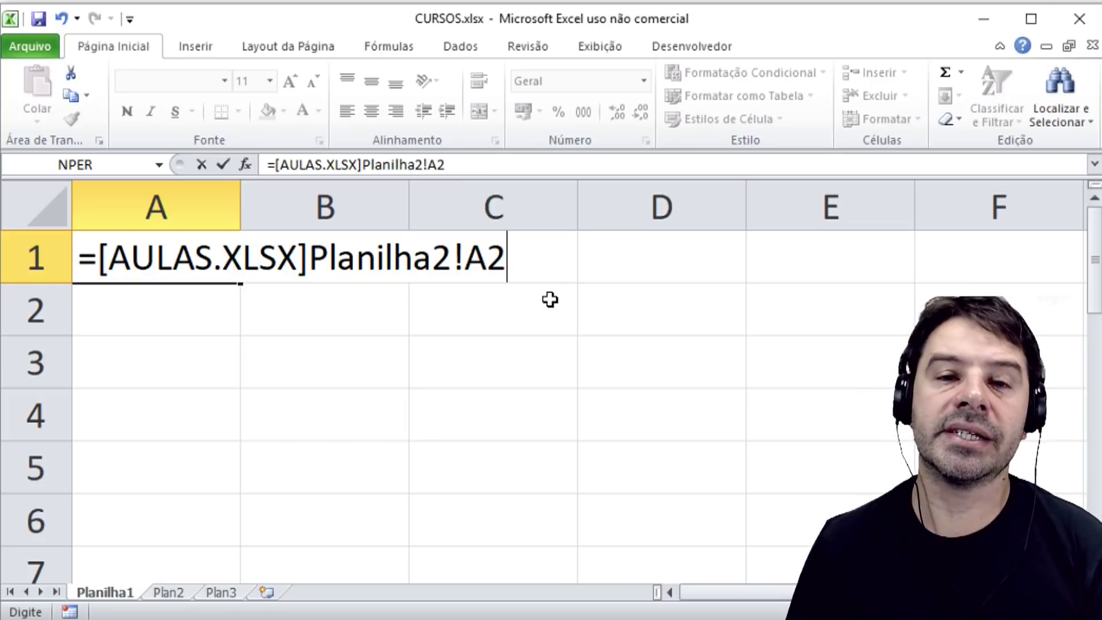
key("Return")
Step: Open the formula in cell A1 of Planilha1 to review its external reference, leaving it unedited
key("Up")
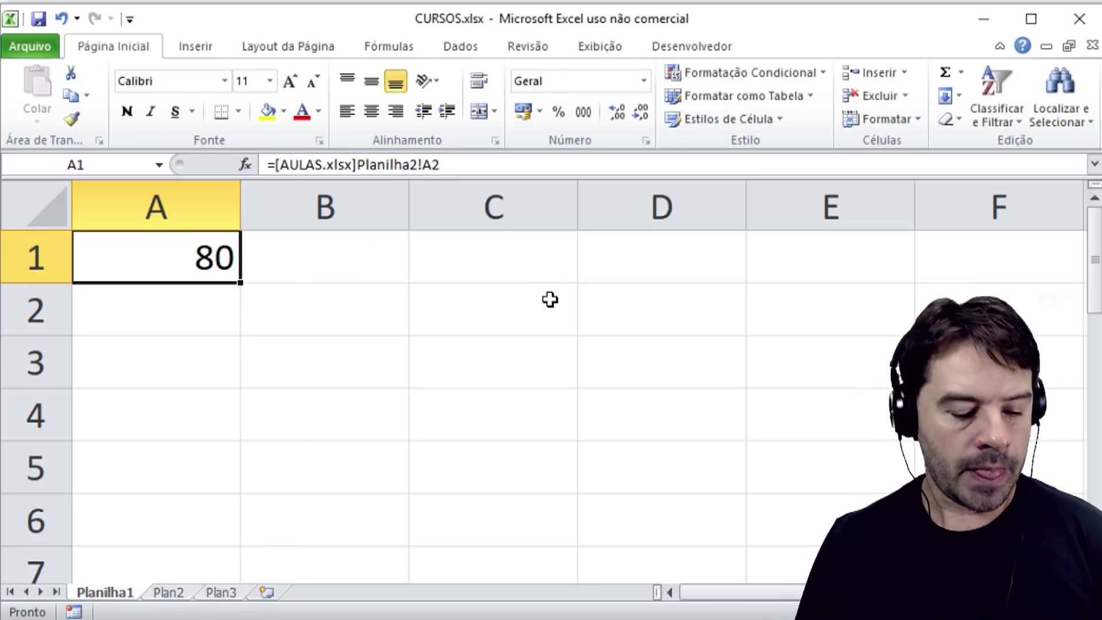
key("F2")
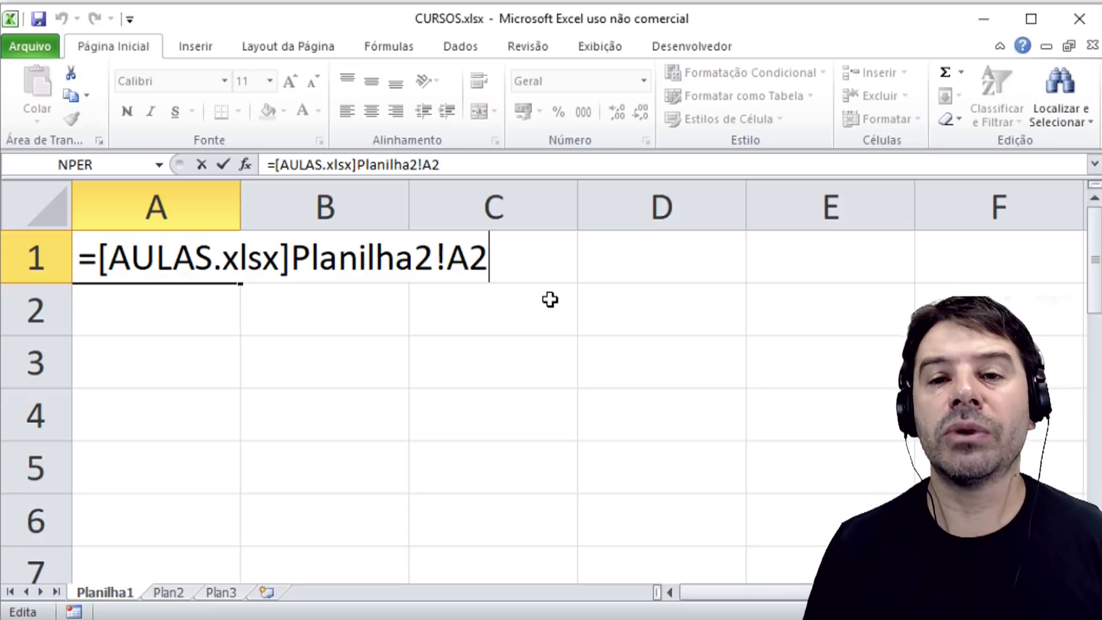
key("Return")
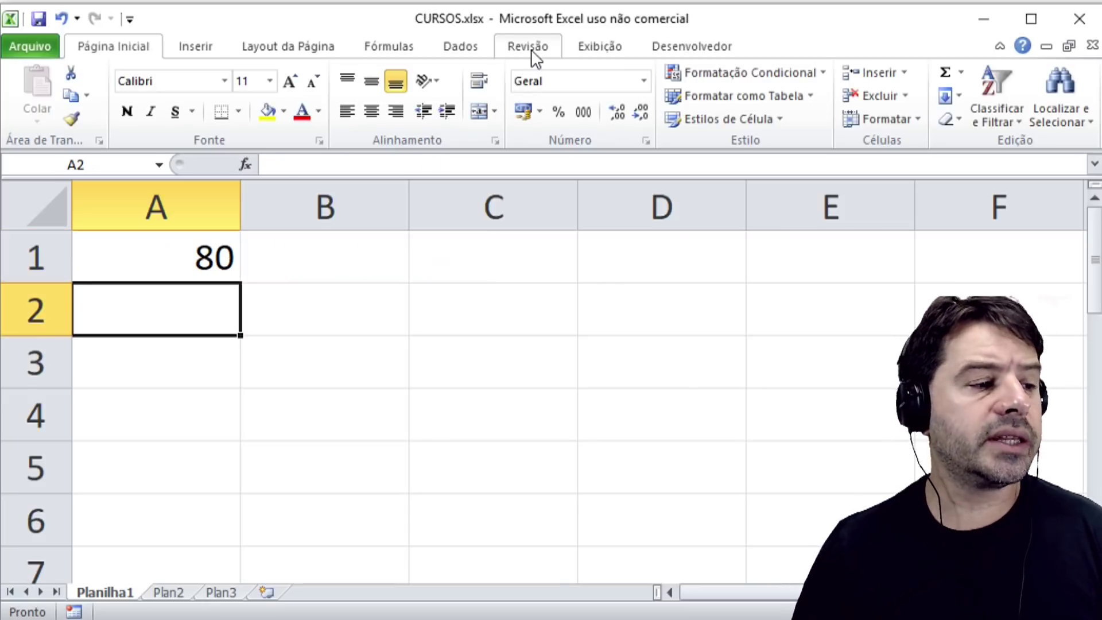
Step: Switch to the exam question slide to compare the formula with the answer options and advance the presentation
key("alt+Tab")
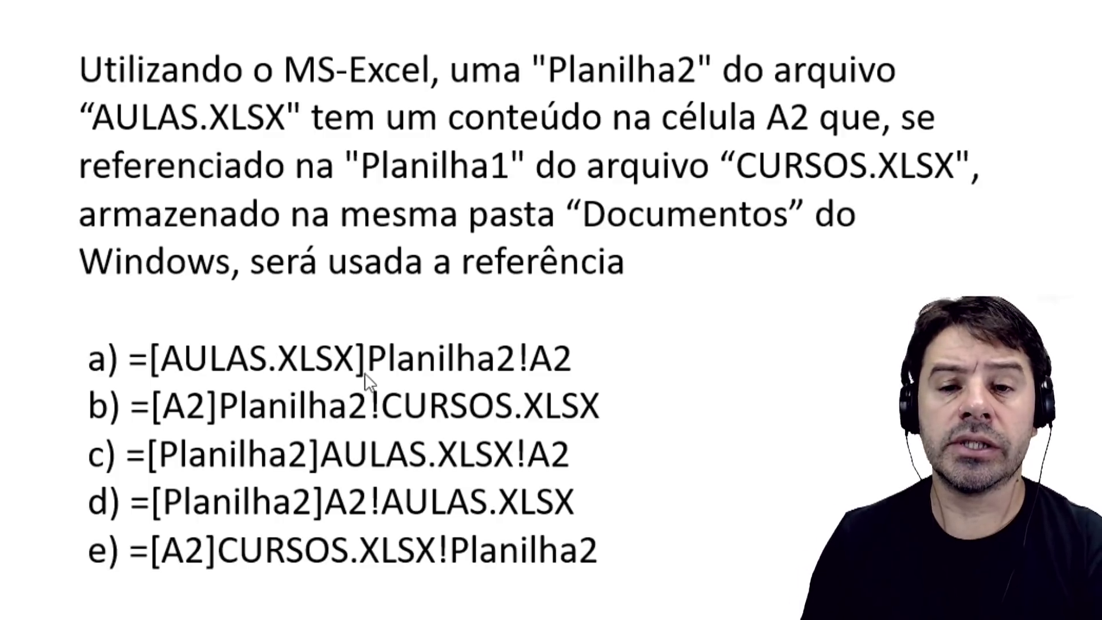
left_click(324, 358)
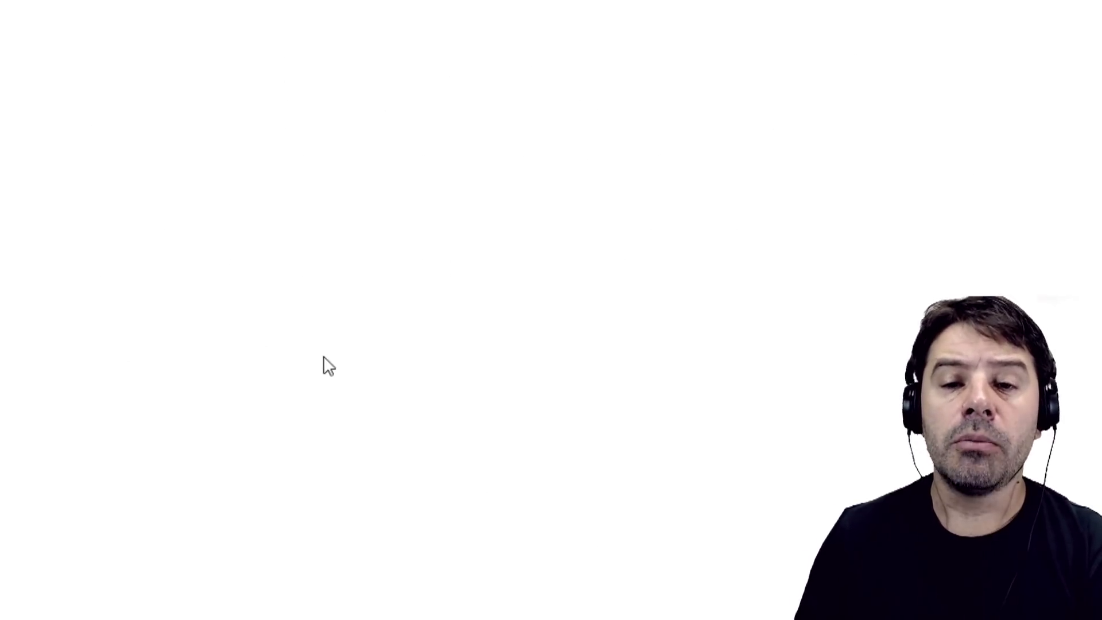